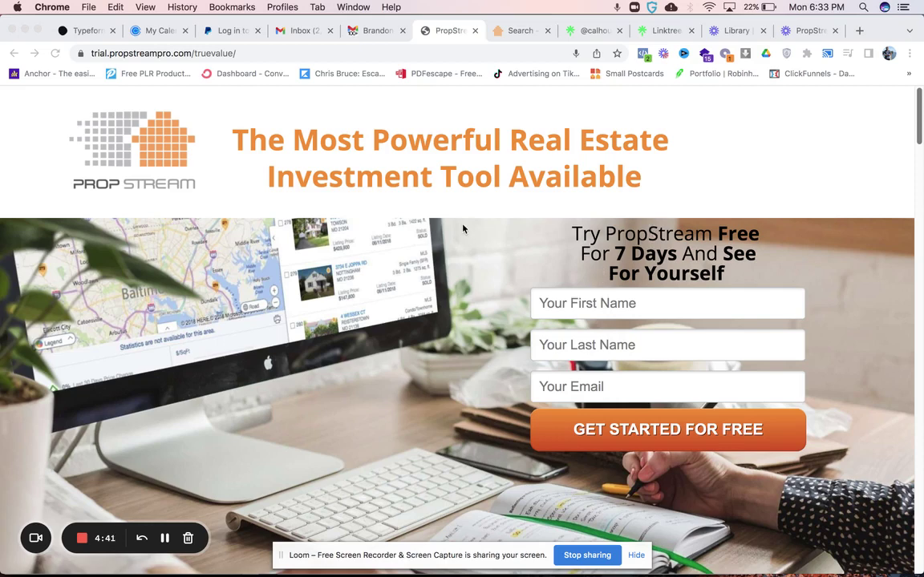
Switch to the PropStream property search page and check the location suggestions for Maricopa County, AZ.
{"action": "left_click", "coordinate": [403, 277]}
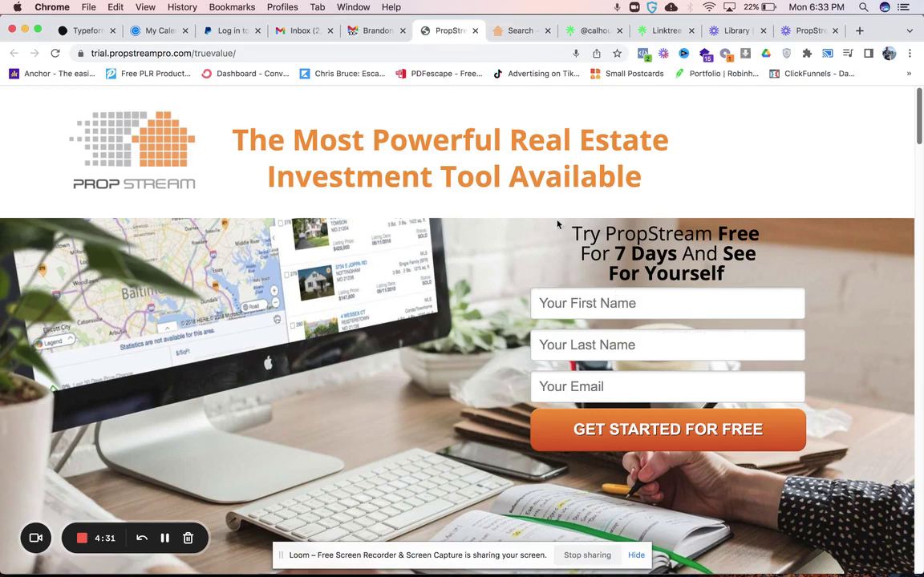
{"action": "left_click", "coordinate": [529, 31]}
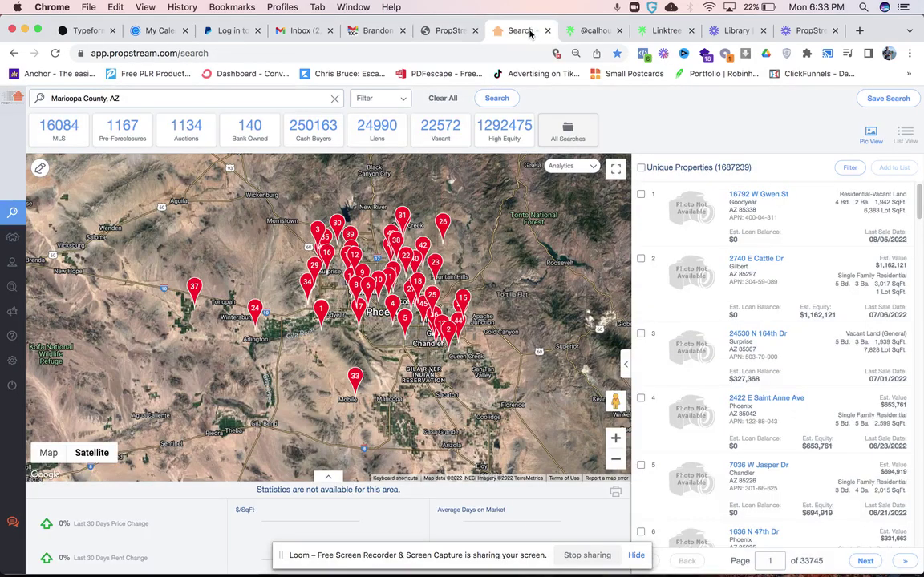
{"action": "left_click", "coordinate": [125, 91]}
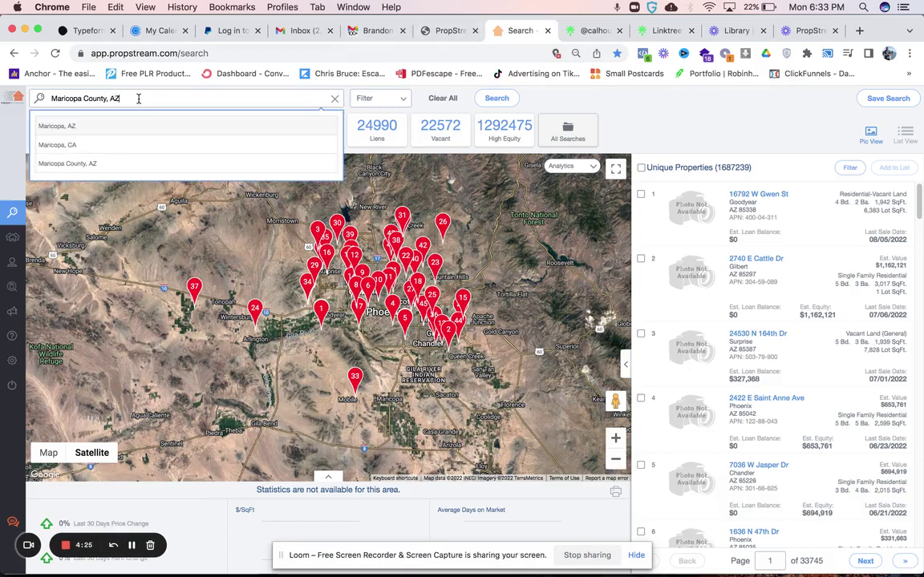
{"action": "left_click", "coordinate": [571, 104]}
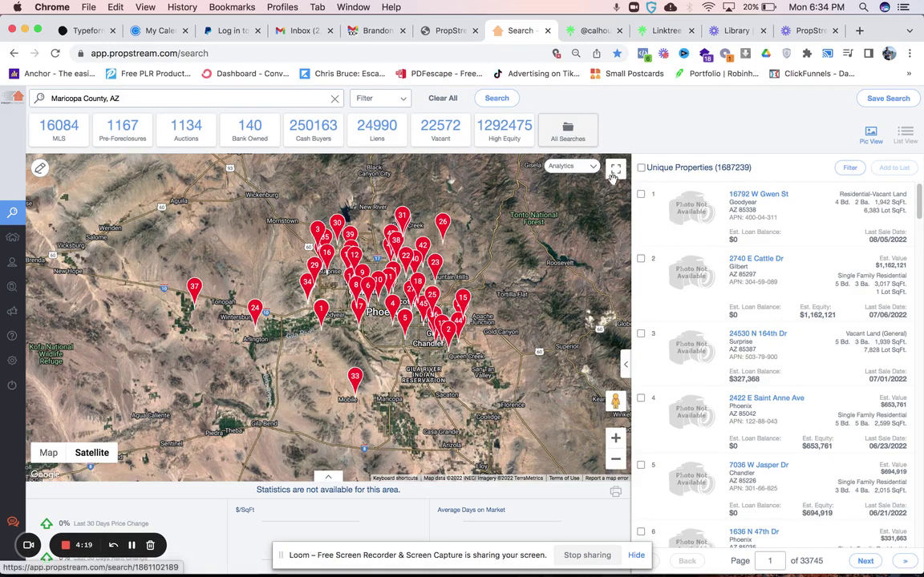
Filter the Maricopa County, AZ properties by the High Equity quick list.
{"action": "left_click", "coordinate": [365, 103]}
{"action": "left_click", "coordinate": [268, 169]}
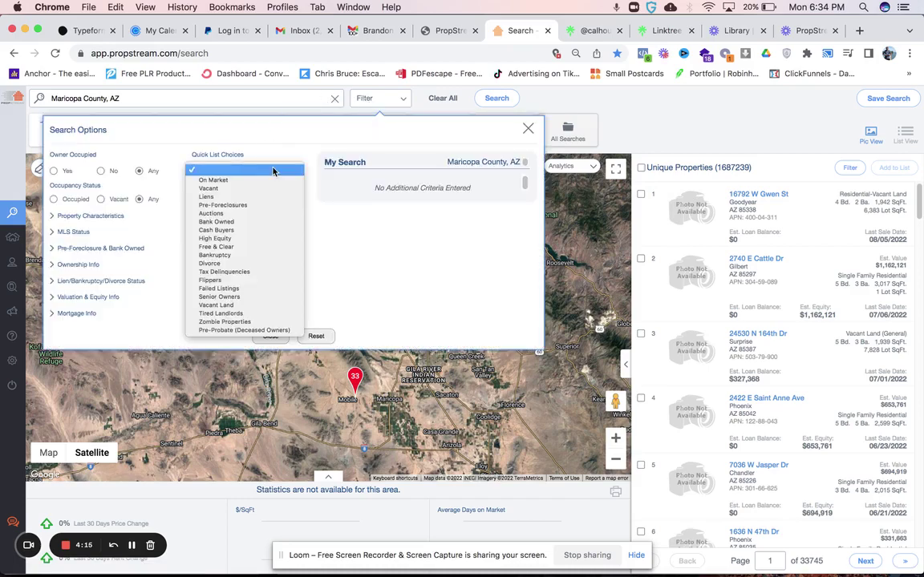
{"action": "left_click", "coordinate": [266, 239]}
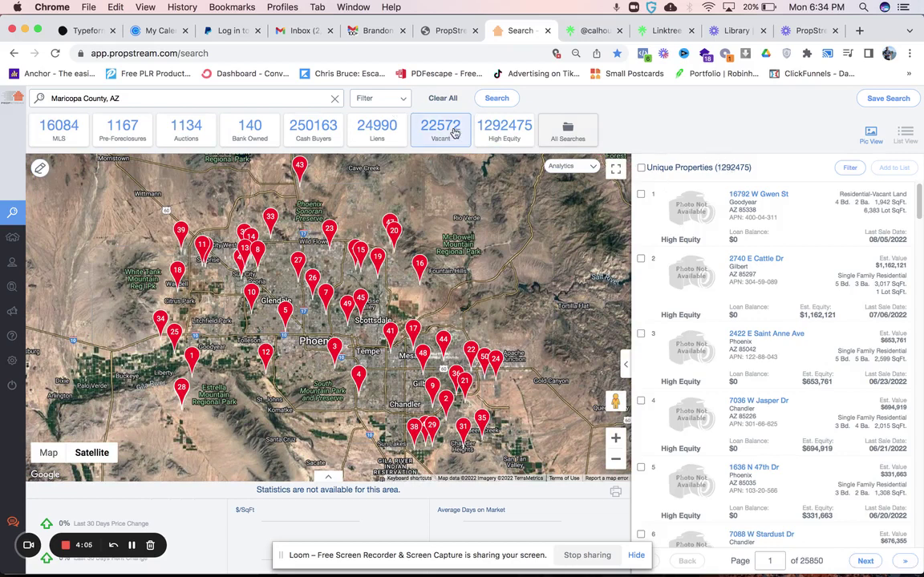
Set the quick list filter to Divorce for Maricopa County, AZ and close the search options.
{"action": "left_click", "coordinate": [387, 98]}
{"action": "left_click", "coordinate": [246, 169]}
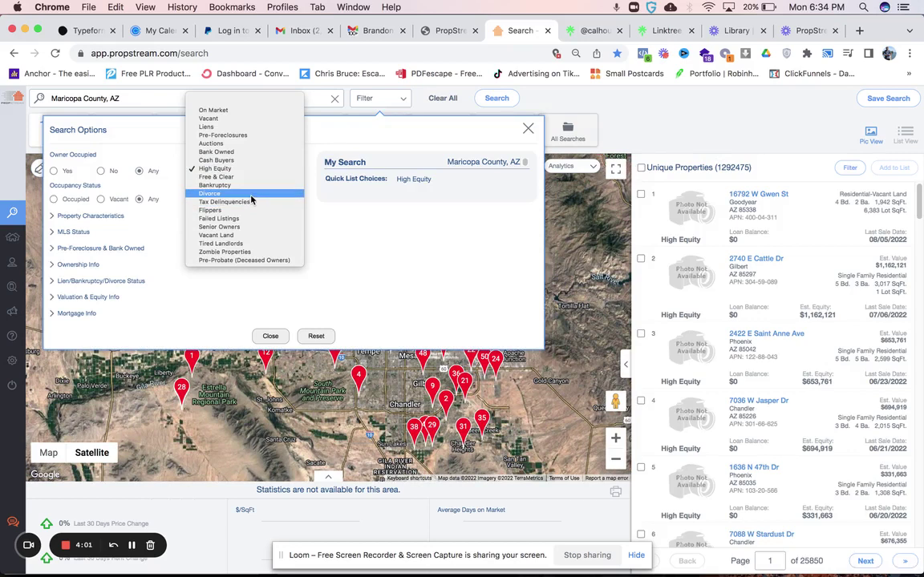
{"action": "left_click", "coordinate": [251, 194]}
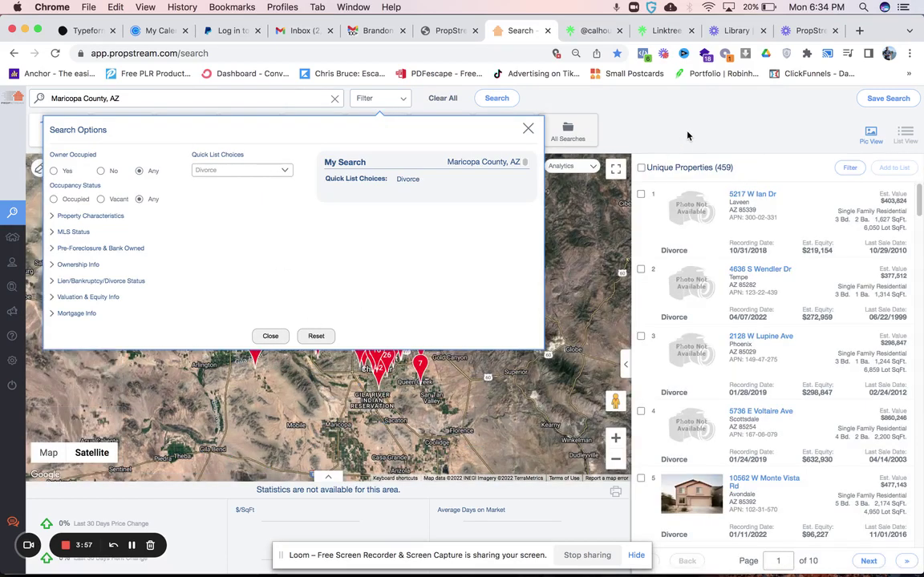
{"action": "left_click", "coordinate": [687, 137]}
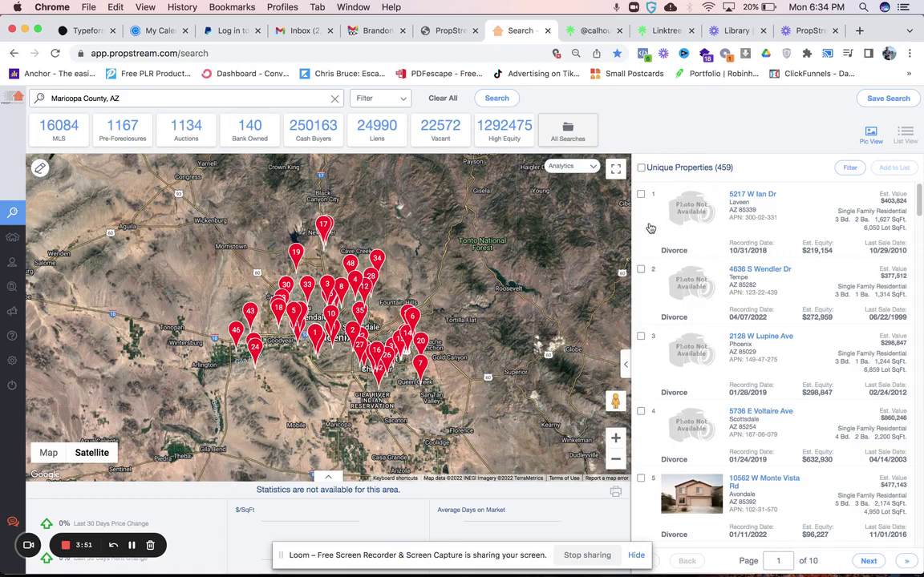
Select all the filtered properties and save them to a new marketing list named Test.
{"action": "left_click", "coordinate": [641, 169]}
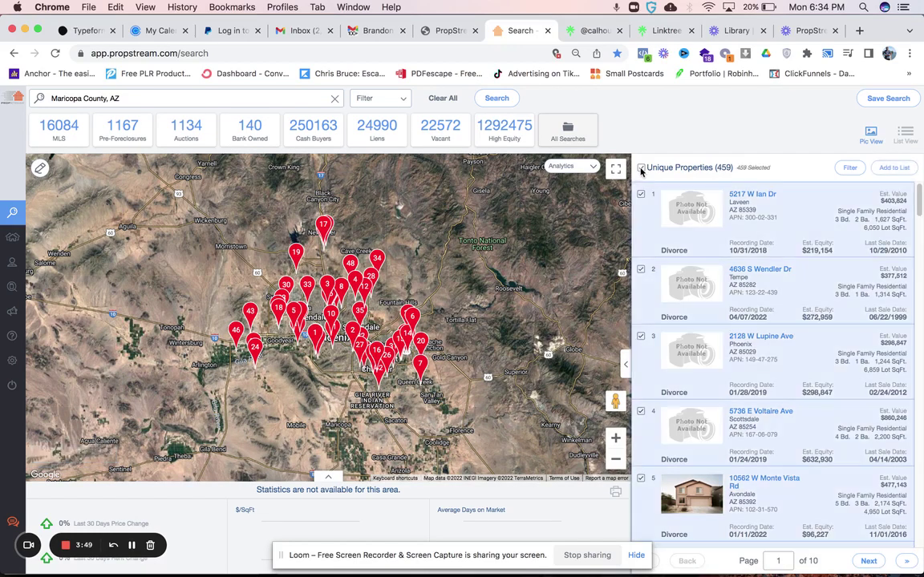
{"action": "left_click", "coordinate": [626, 367]}
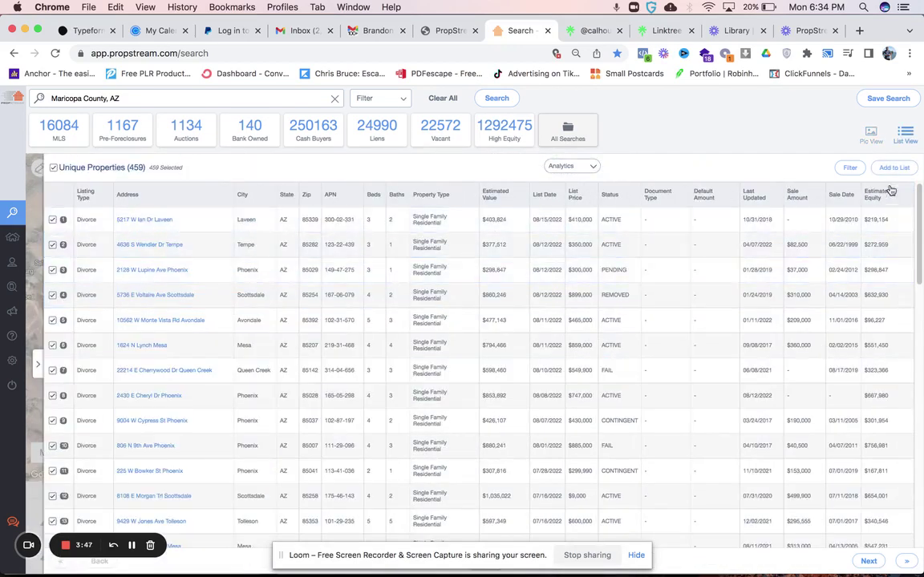
{"action": "left_click", "coordinate": [905, 167]}
{"action": "left_click", "coordinate": [488, 330]}
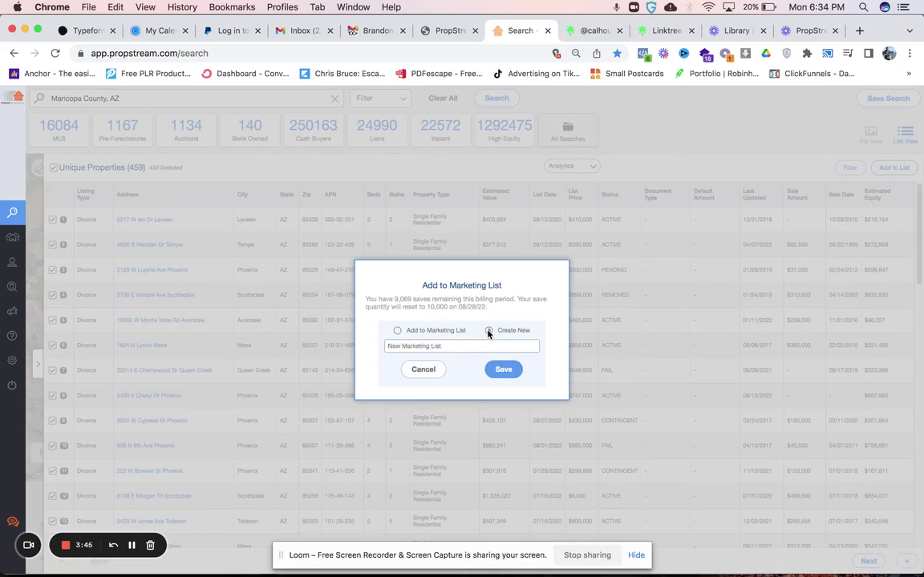
{"action": "left_click", "coordinate": [478, 345]}
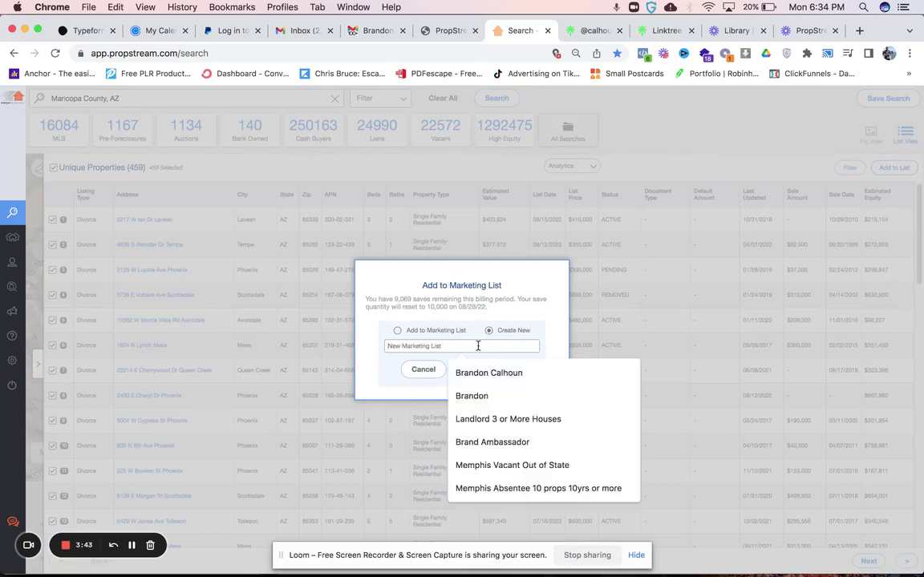
{"action": "type", "text": "Te"}
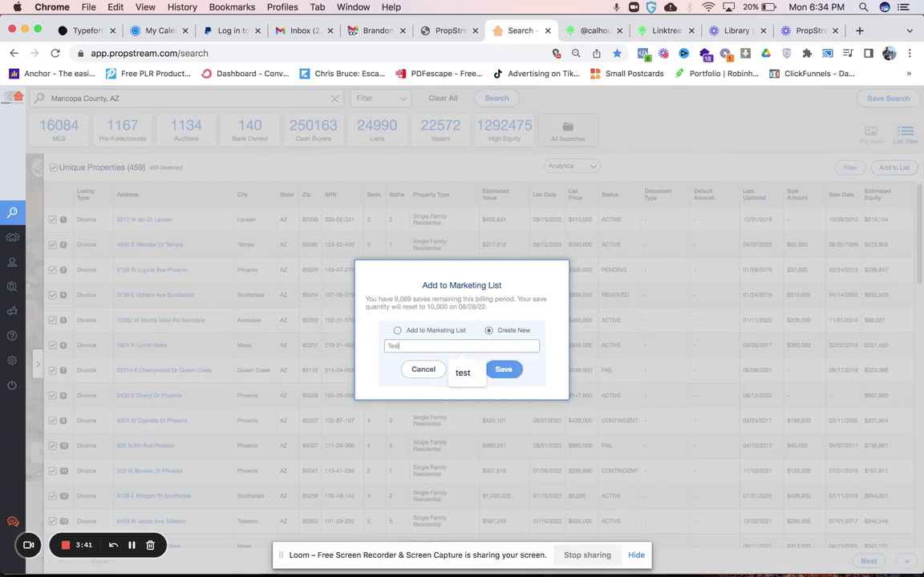
{"action": "type", "text": "st"}
{"action": "key", "text": "Return"}
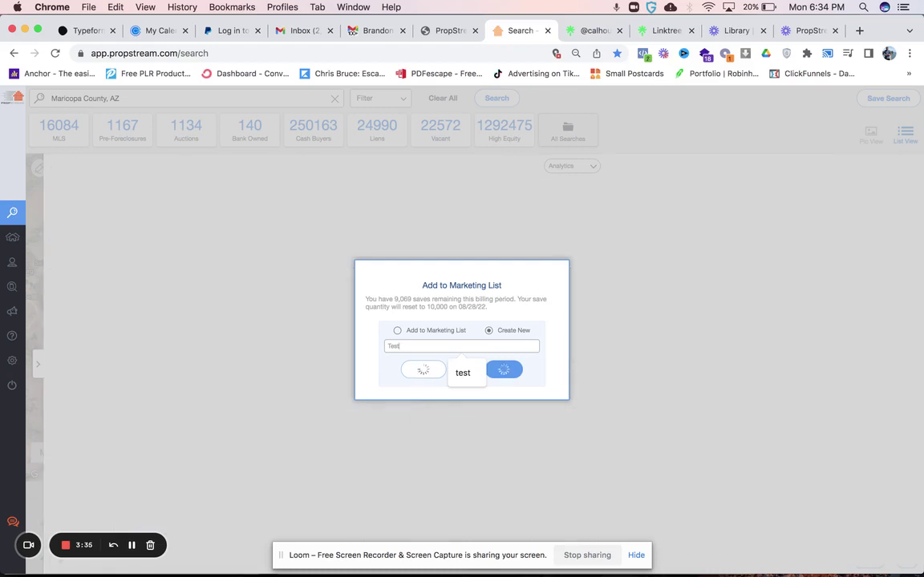
Open the Test marketing list among the saved properties and select all of its properties.
{"action": "mouse_move", "coordinate": [30, 218]}
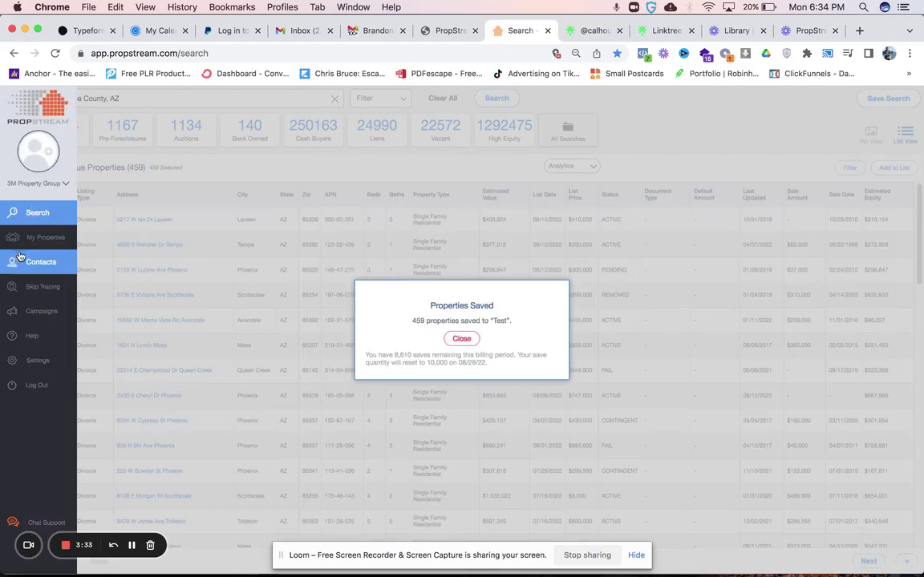
{"action": "left_click", "coordinate": [37, 237]}
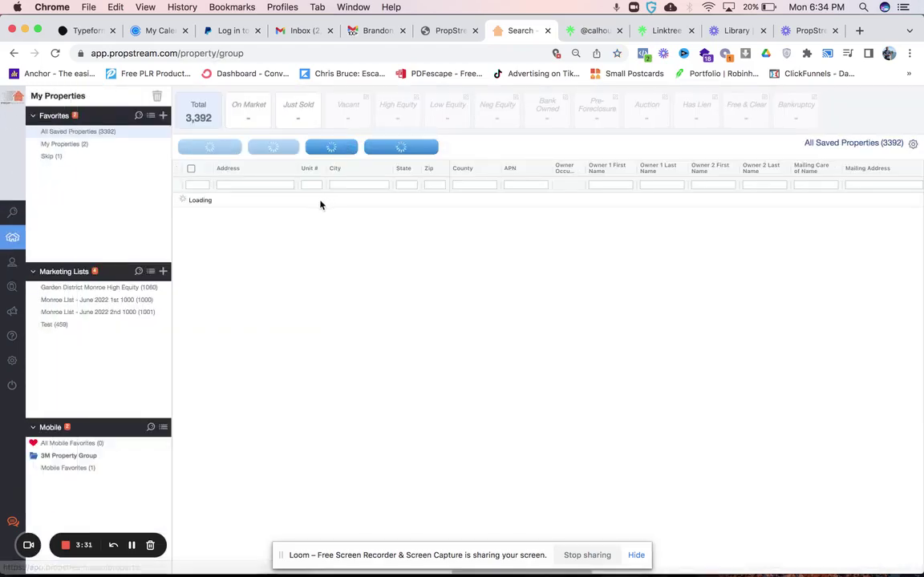
{"action": "left_click", "coordinate": [69, 328]}
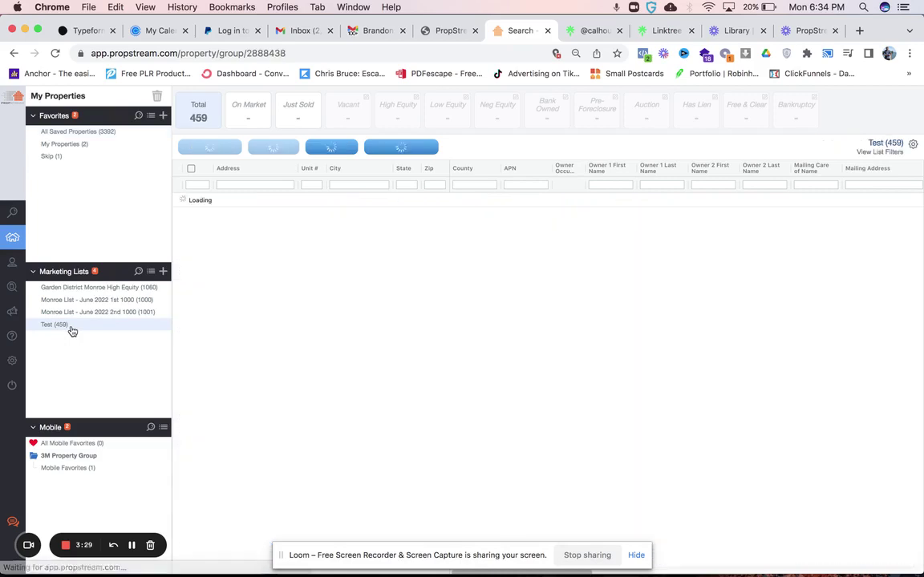
{"action": "left_click", "coordinate": [191, 169]}
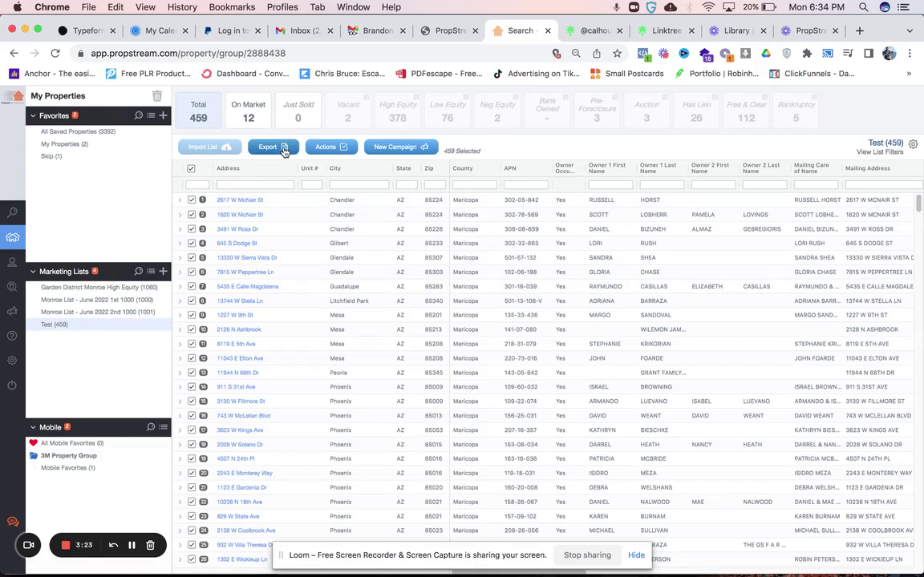
Start a skip trace and add all contacts from the Test marketing list to it.
{"action": "mouse_move", "coordinate": [15, 248]}
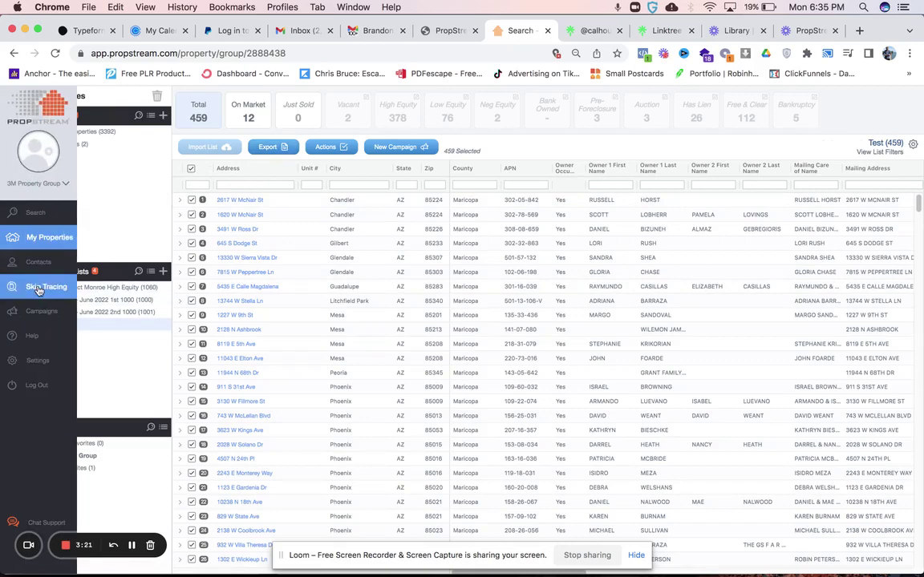
{"action": "left_click", "coordinate": [38, 289]}
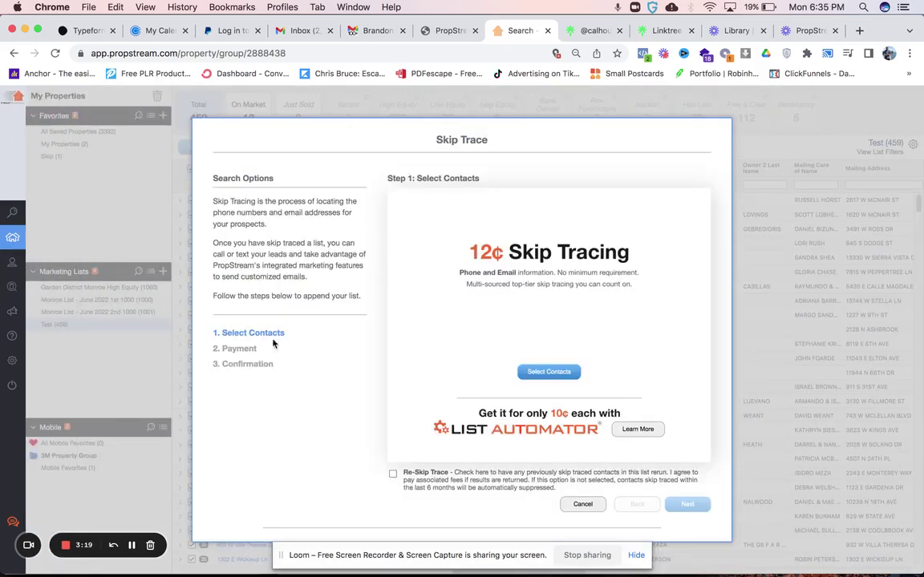
{"action": "left_click", "coordinate": [549, 372]}
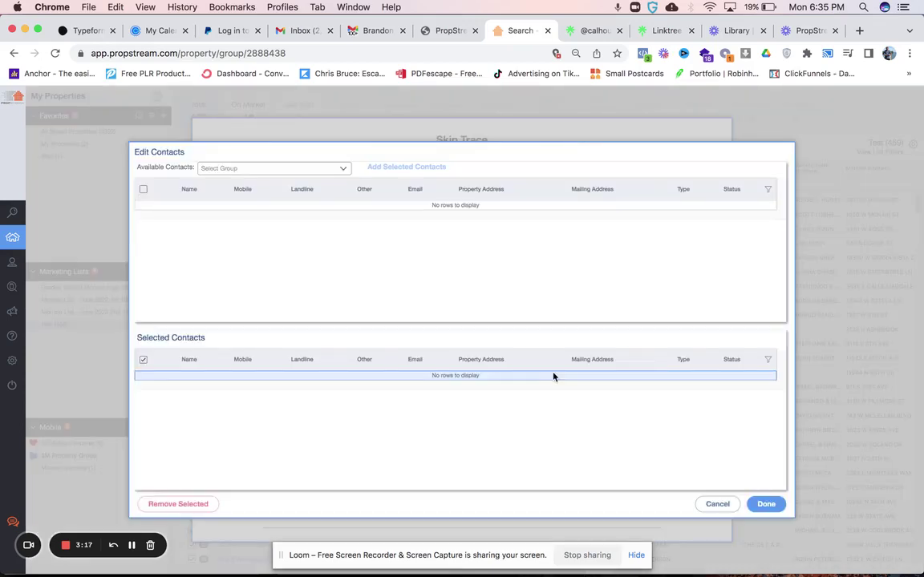
{"action": "left_click", "coordinate": [248, 168]}
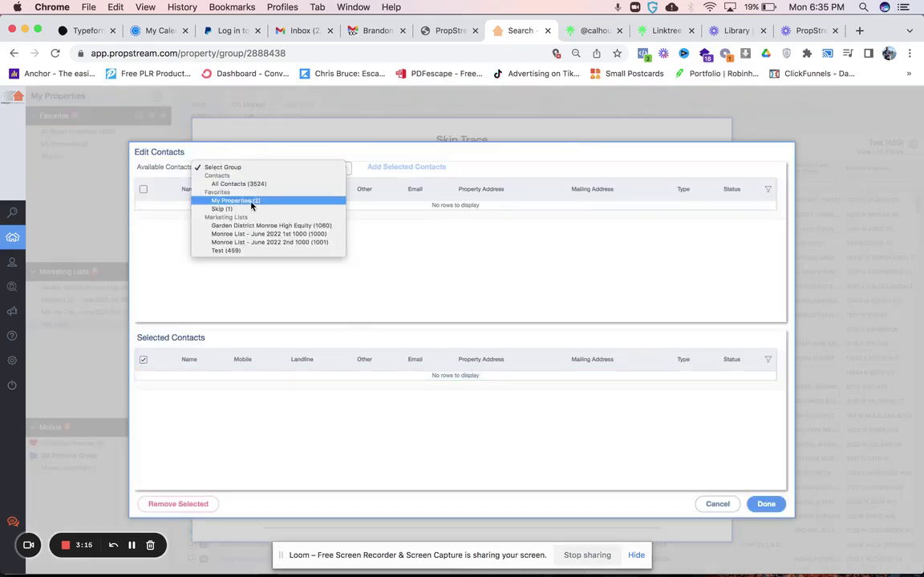
{"action": "left_click", "coordinate": [257, 251]}
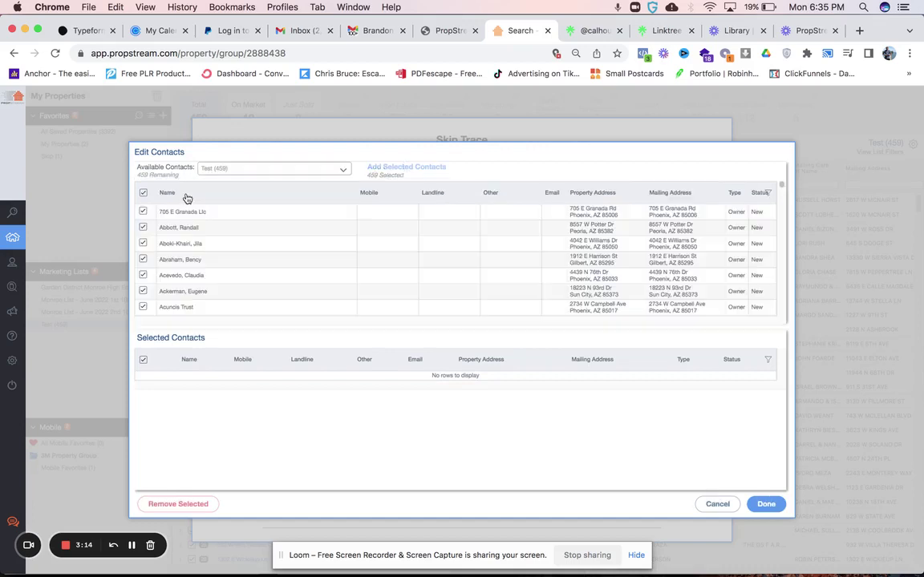
{"action": "left_click", "coordinate": [415, 169]}
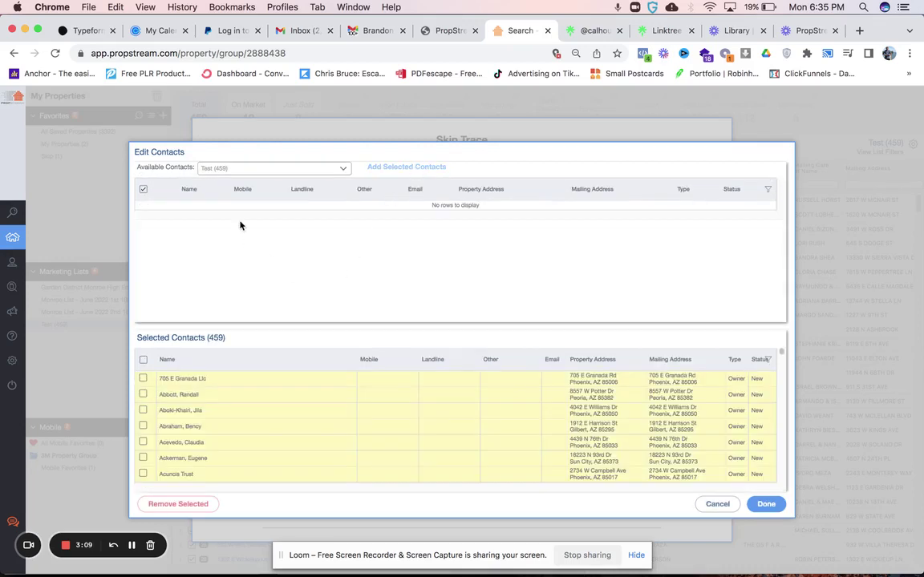
{"action": "left_click", "coordinate": [144, 360]}
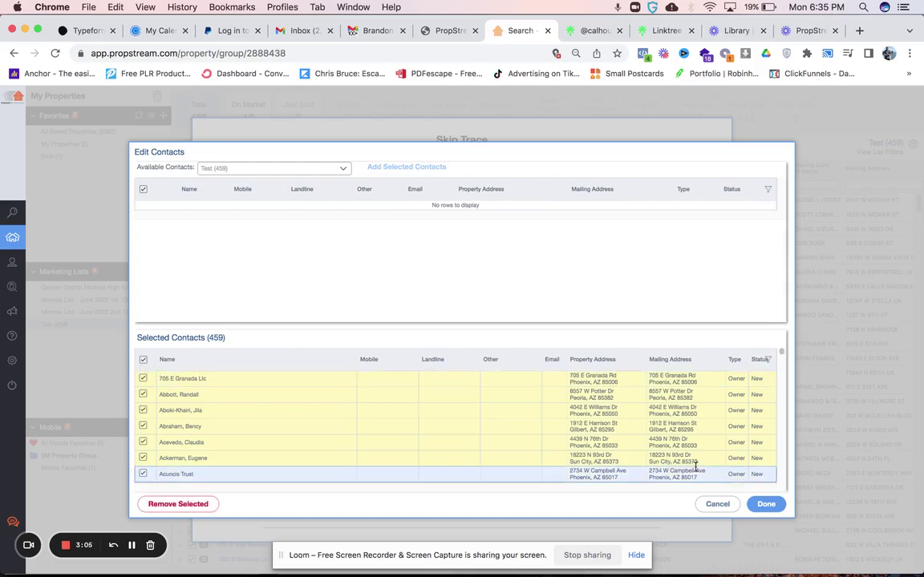
{"action": "left_click", "coordinate": [766, 506]}
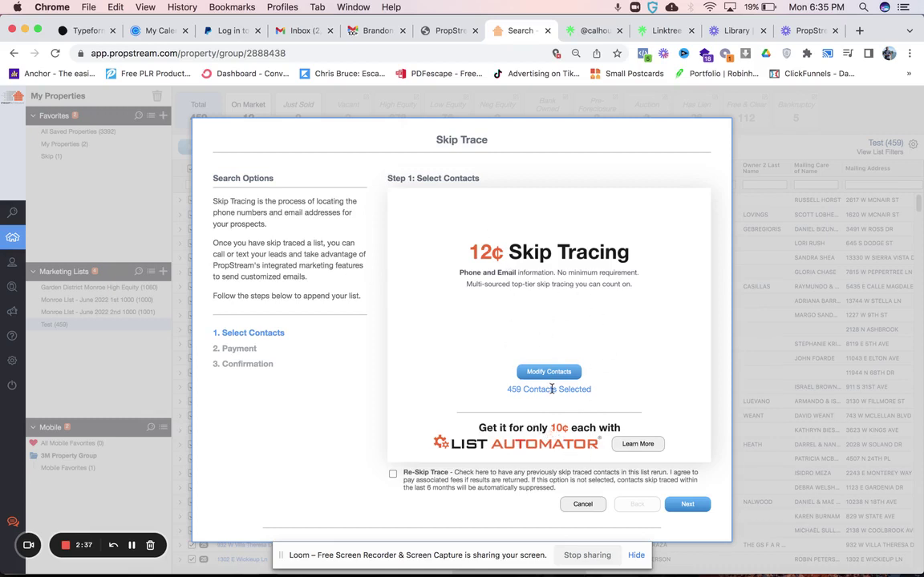
Review the payment details of the skip trace order and cancel the order.
{"action": "left_click", "coordinate": [682, 506]}
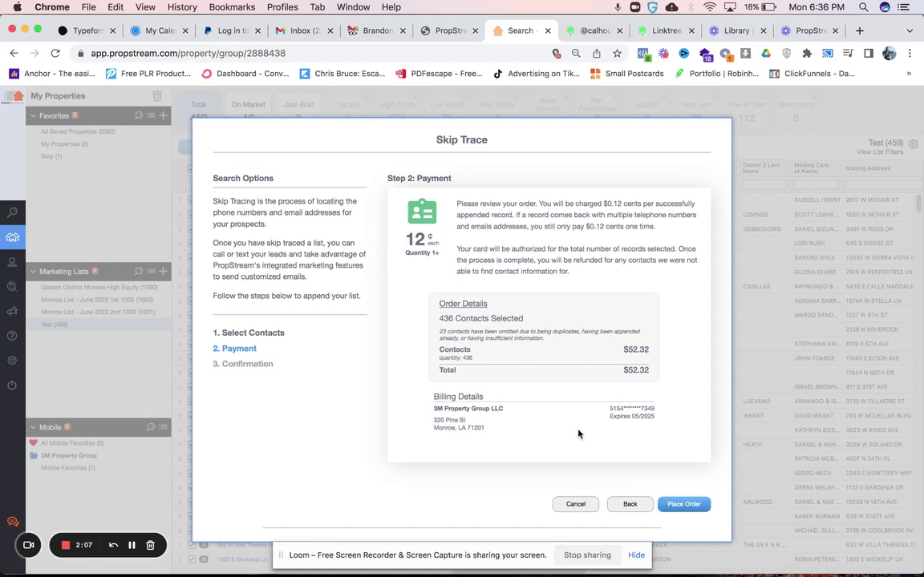
{"action": "left_click", "coordinate": [576, 506]}
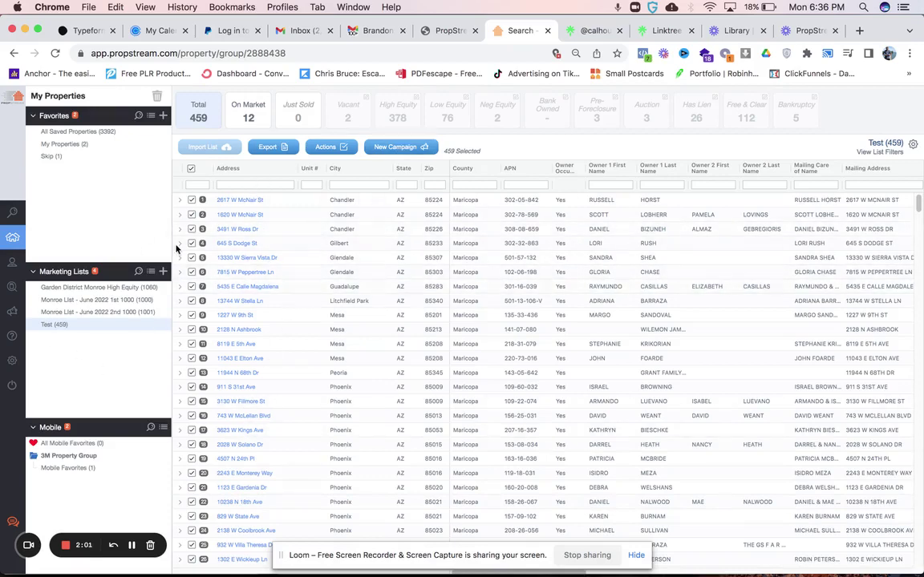
View the PropStream free trial page and return to the Test marketing list.
{"action": "left_click", "coordinate": [437, 30]}
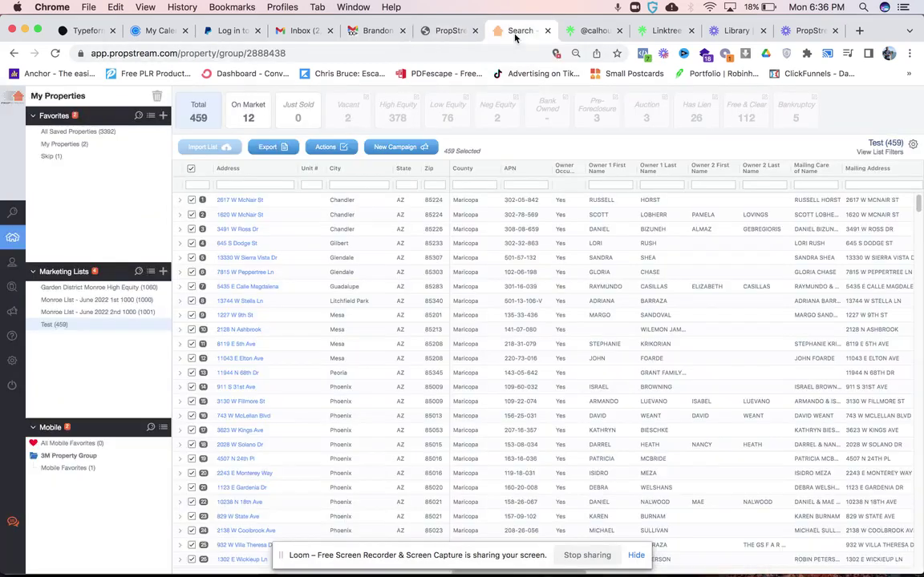
{"action": "left_click", "coordinate": [518, 30]}
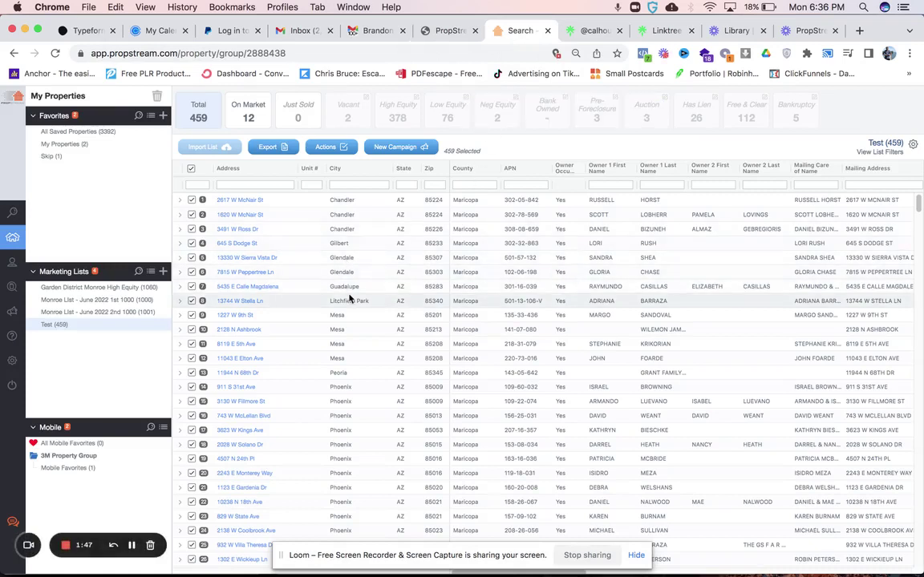